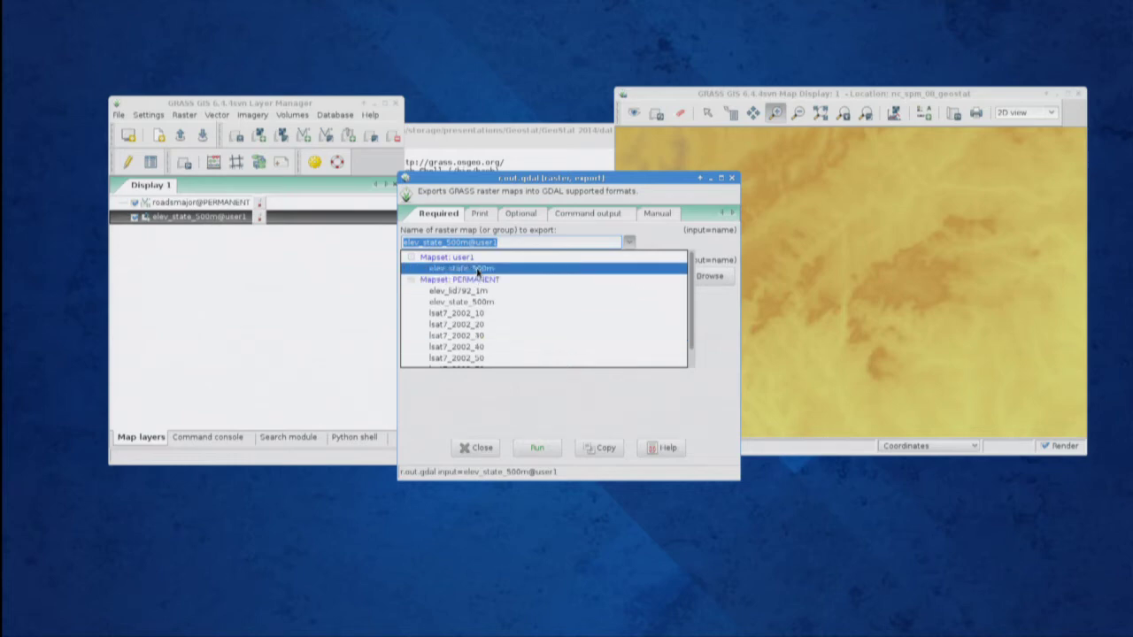
# Step: Choose elev_state_500m from mapset user1 as the raster to export and name the output file elev_export_full.tif
pyautogui.click(477, 270)
pyautogui.click(470, 276)
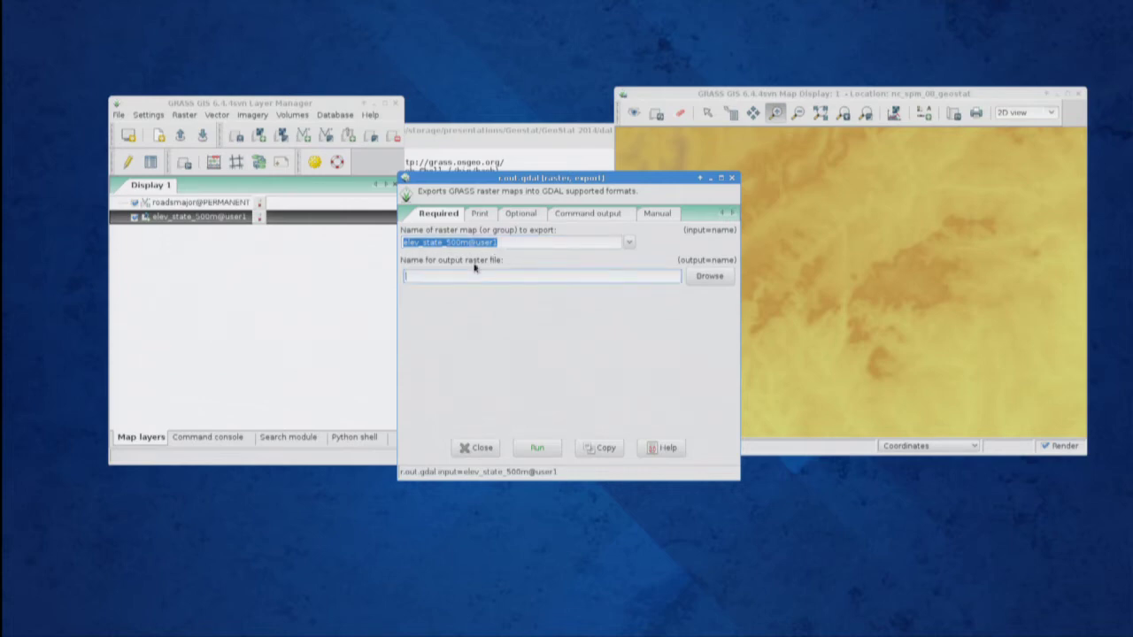
pyautogui.write('elev_eport_full.')
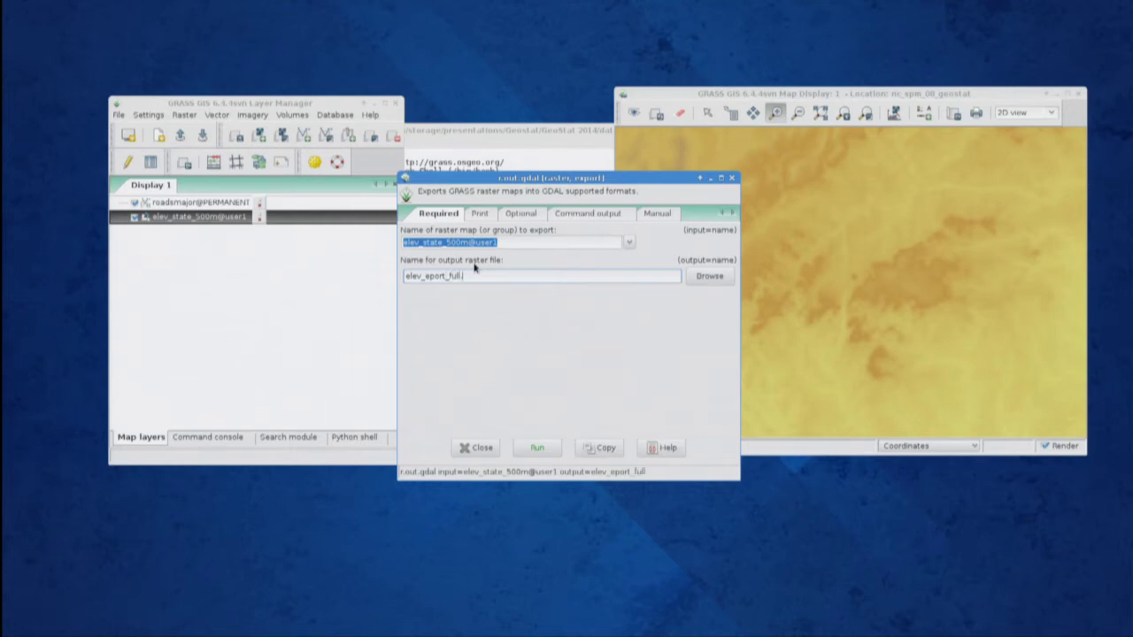
pyautogui.write('tif')
pyautogui.press('Left')
pyautogui.press('Left')
pyautogui.press('Left')
pyautogui.press('Left')
pyautogui.press('Left')
pyautogui.press('Left')
pyautogui.press('Left')
pyautogui.press('Left')
pyautogui.press('Left')
pyautogui.write('x')
# Step: Examine the output formats and file types available for the GDAL raster export, keeping the GTiff format
pyautogui.click(521, 216)
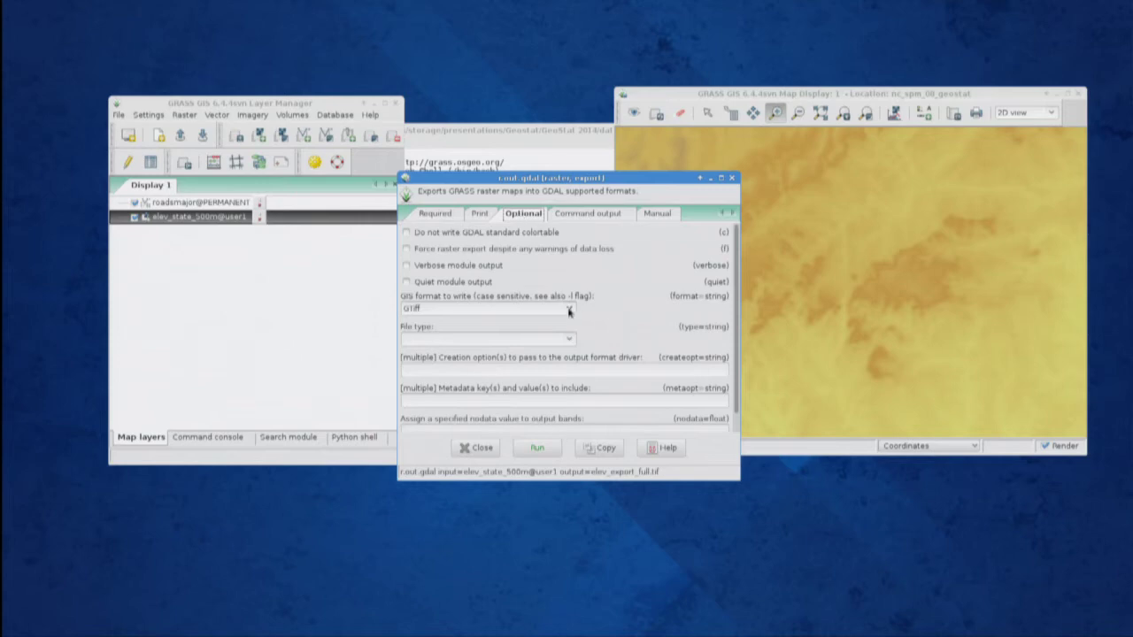
pyautogui.click(569, 310)
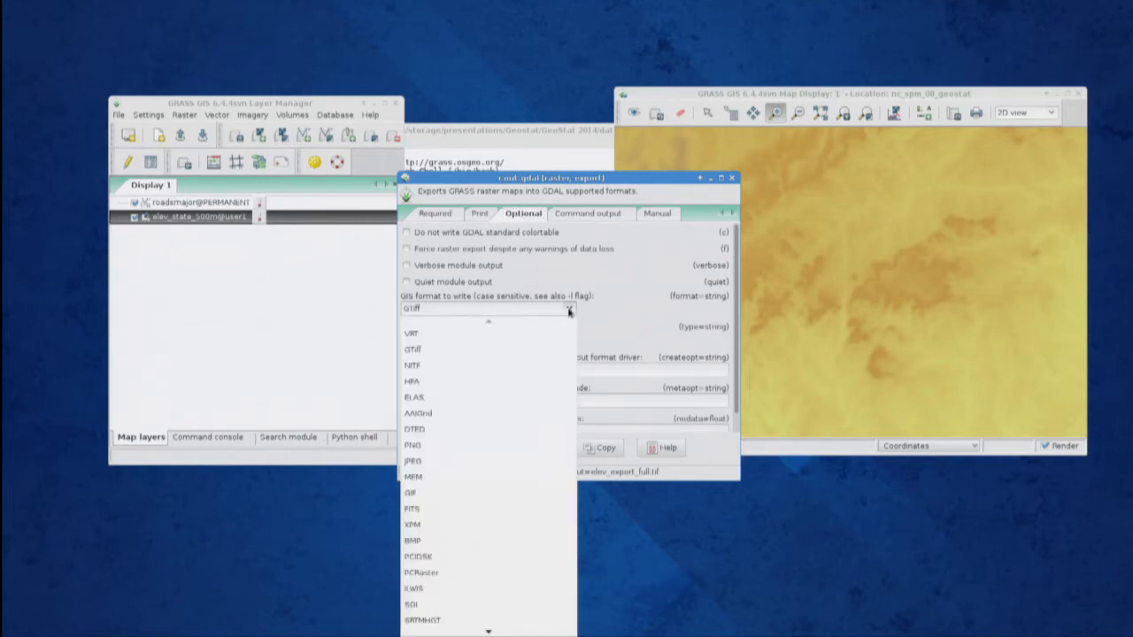
pyautogui.scroll(-3, 502, 415)
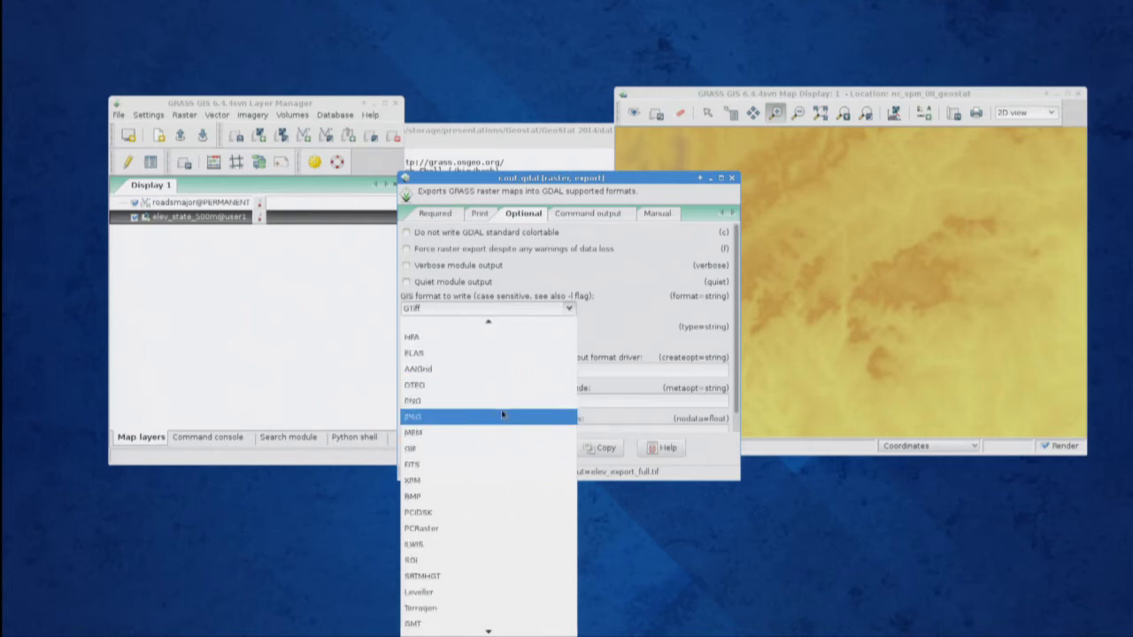
pyautogui.scroll(-5, 502, 415)
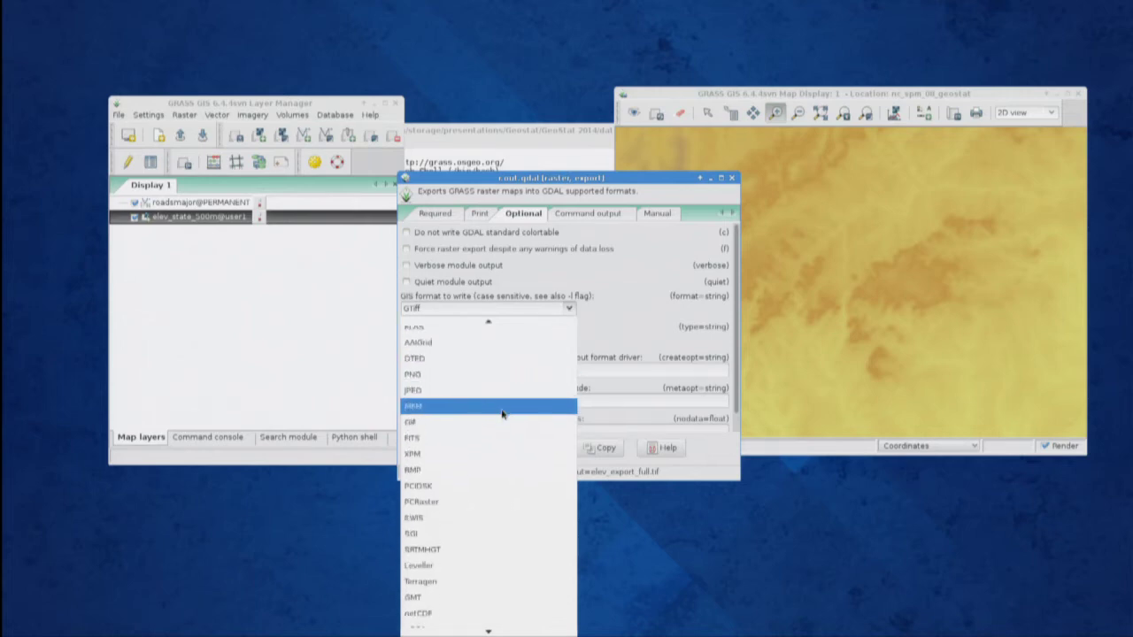
pyautogui.scroll(-20, 502, 415)
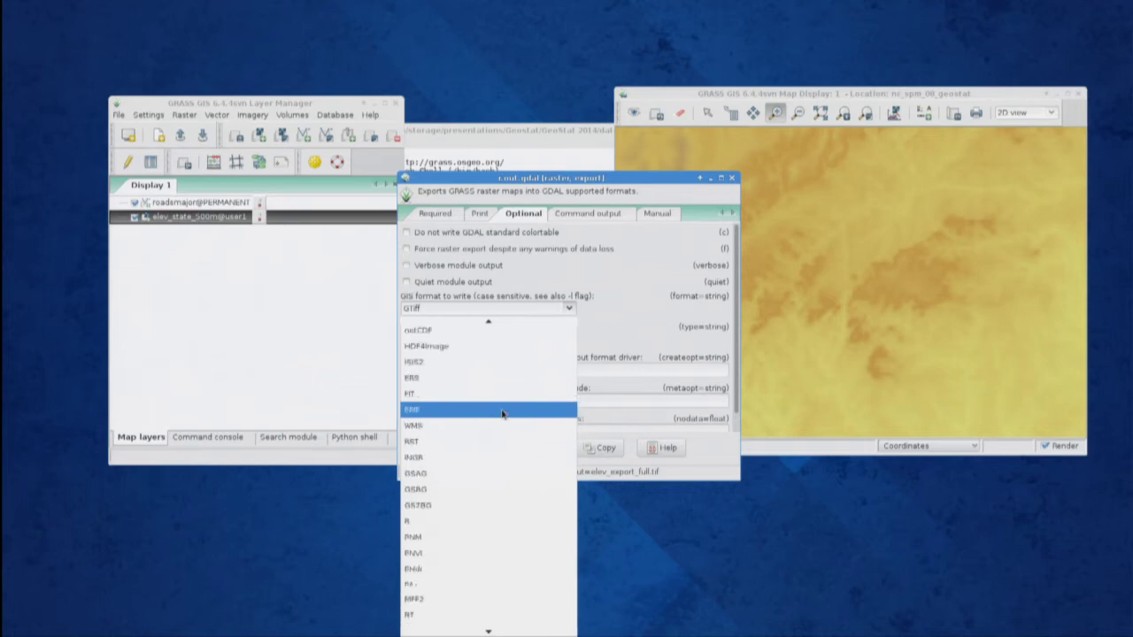
pyautogui.scroll(-10, 502, 415)
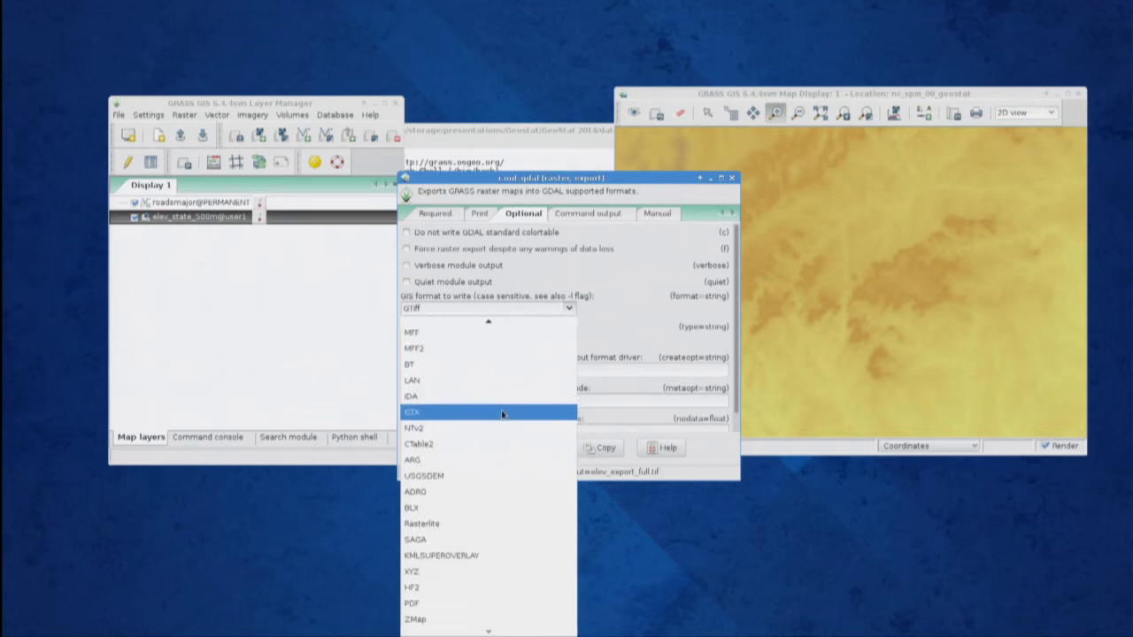
pyautogui.scroll(17, 501, 415)
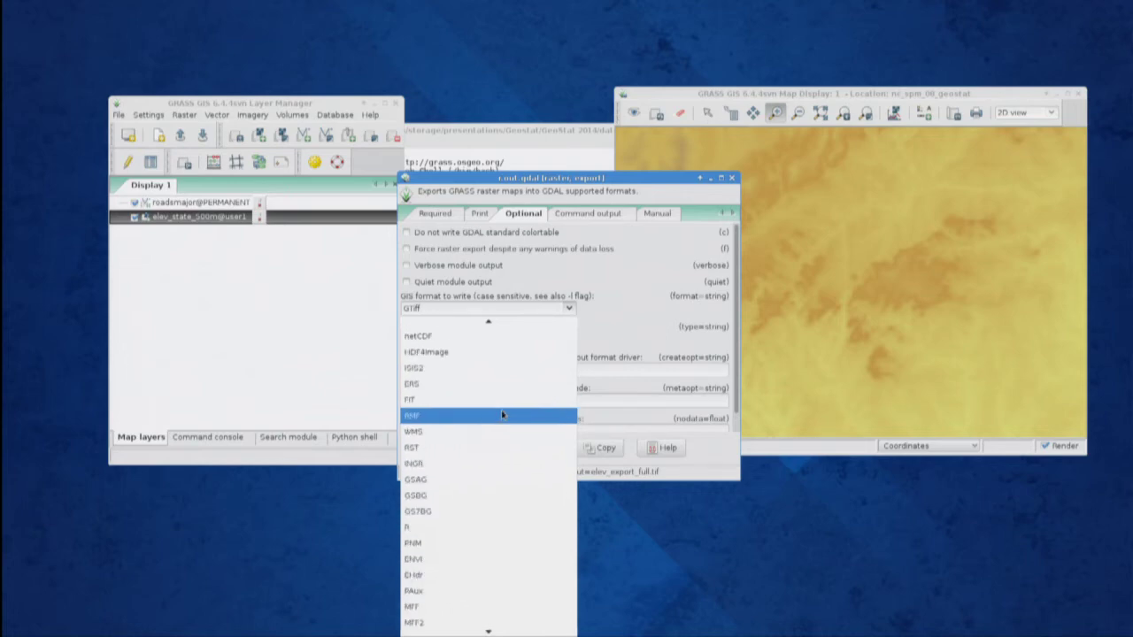
pyautogui.scroll(15, 501, 414)
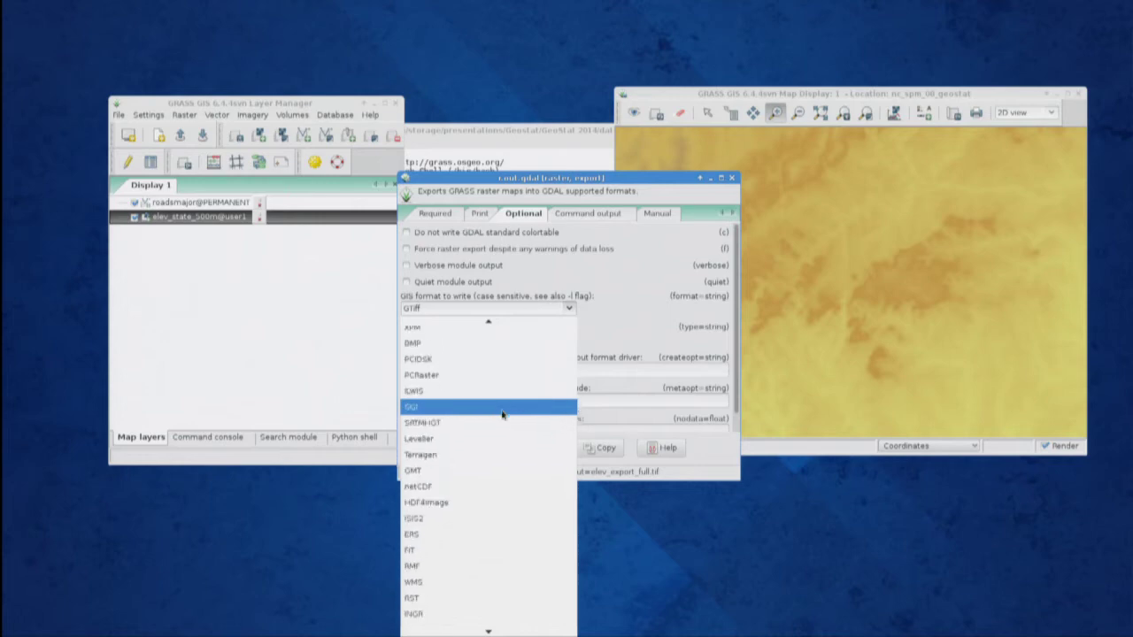
pyautogui.scroll(-12, 502, 415)
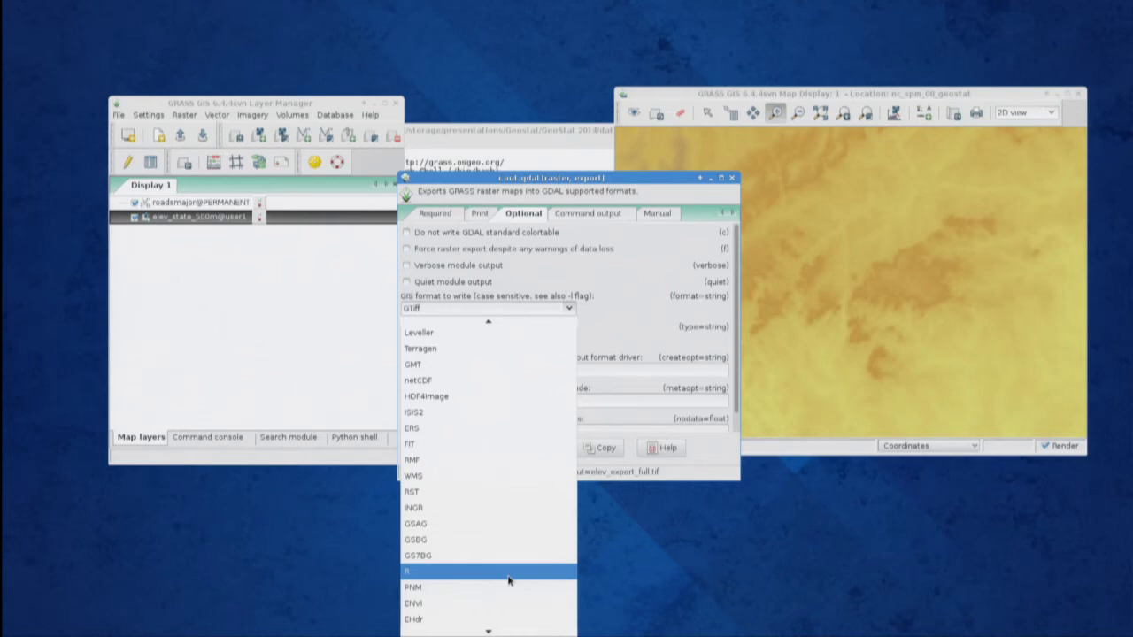
pyautogui.click(644, 547)
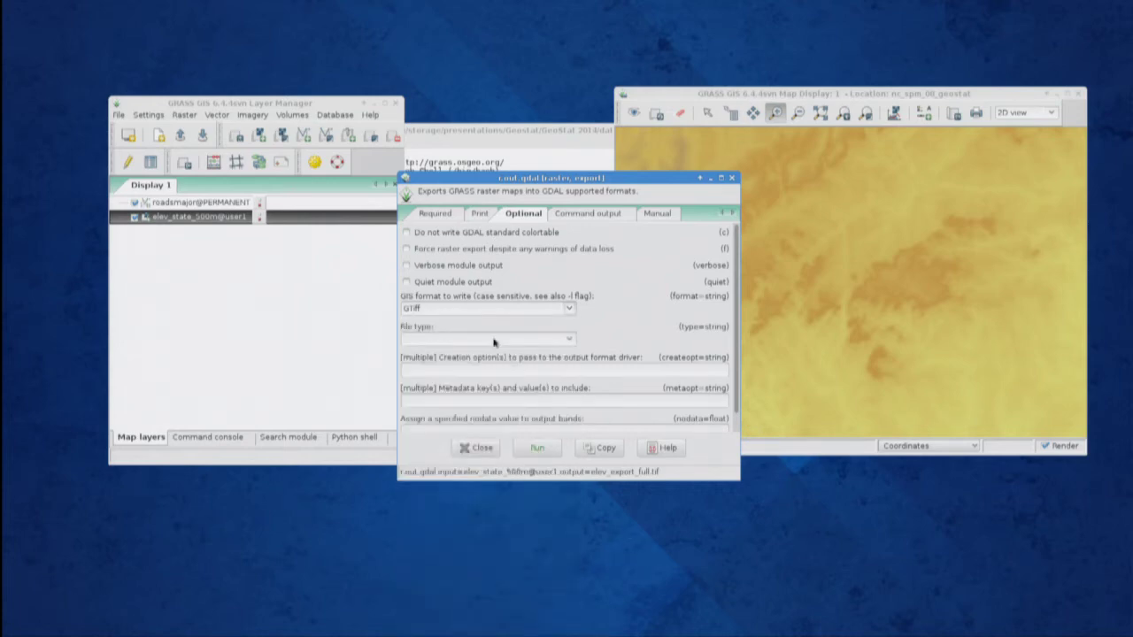
pyautogui.click(571, 342)
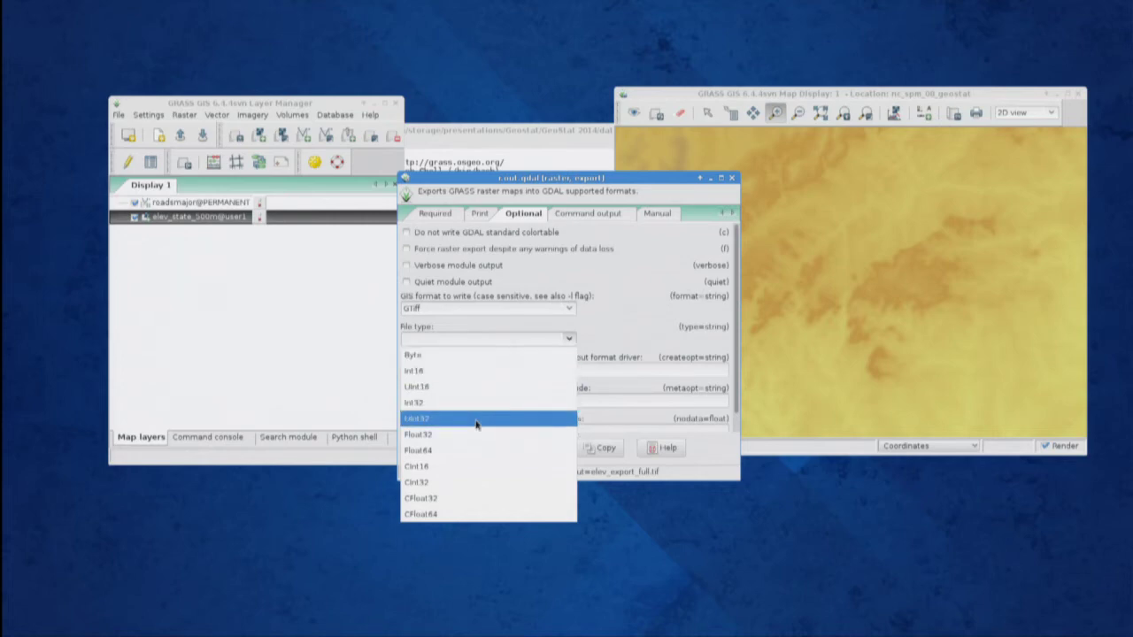
pyautogui.click(614, 332)
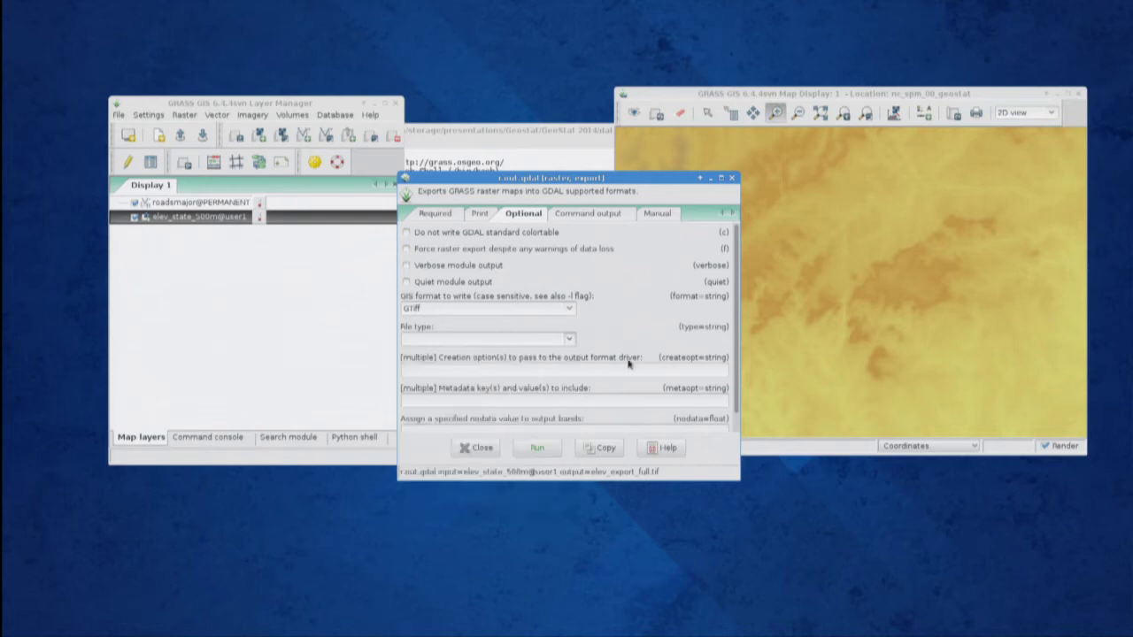
# Step: Review the required and optional export settings and run the raster export to elev_export_full.tif
pyautogui.click(437, 216)
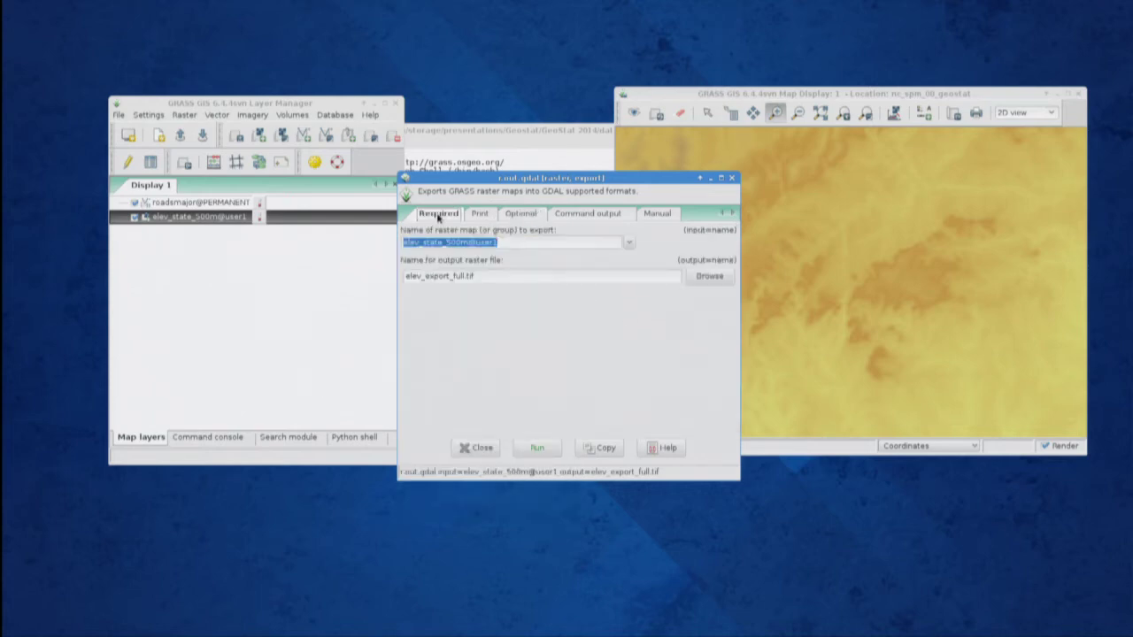
pyautogui.click(523, 217)
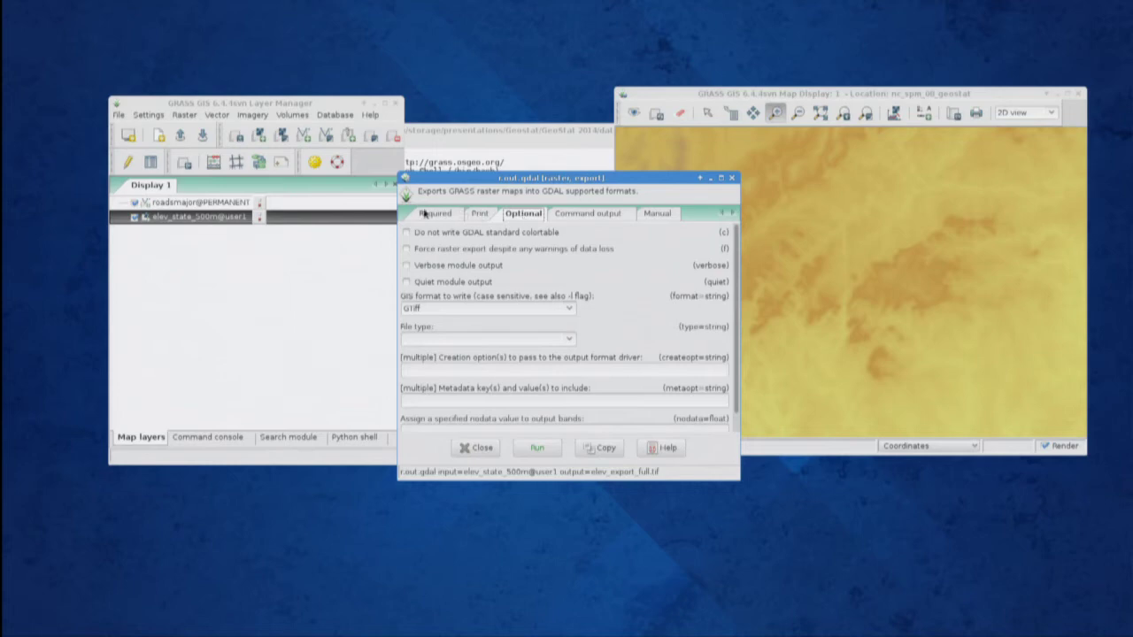
pyautogui.click(434, 217)
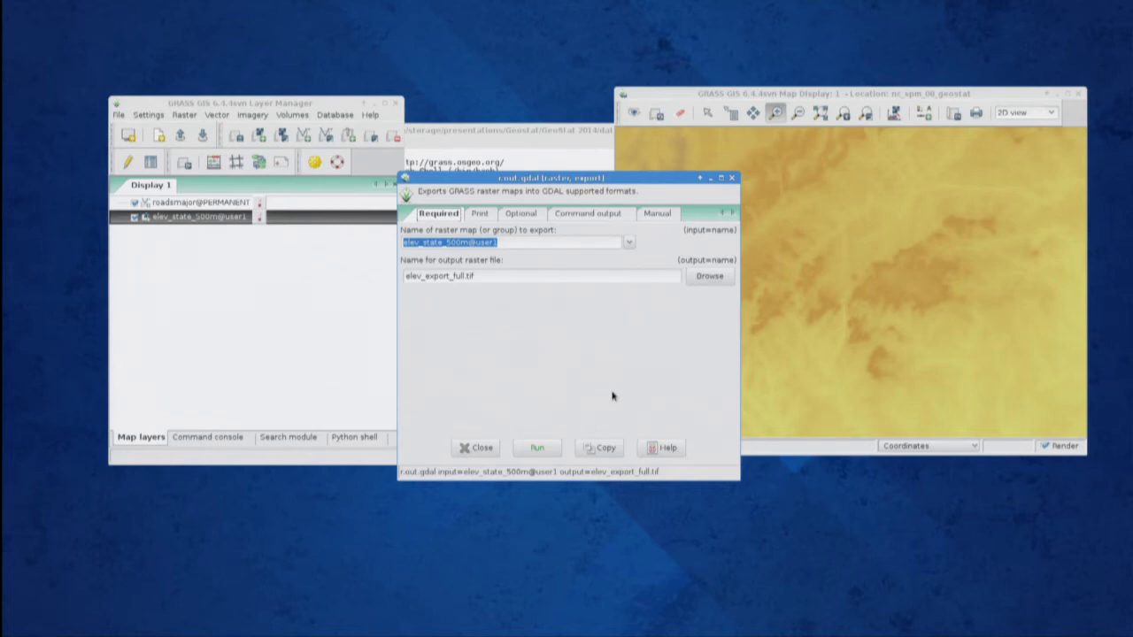
pyautogui.click(539, 449)
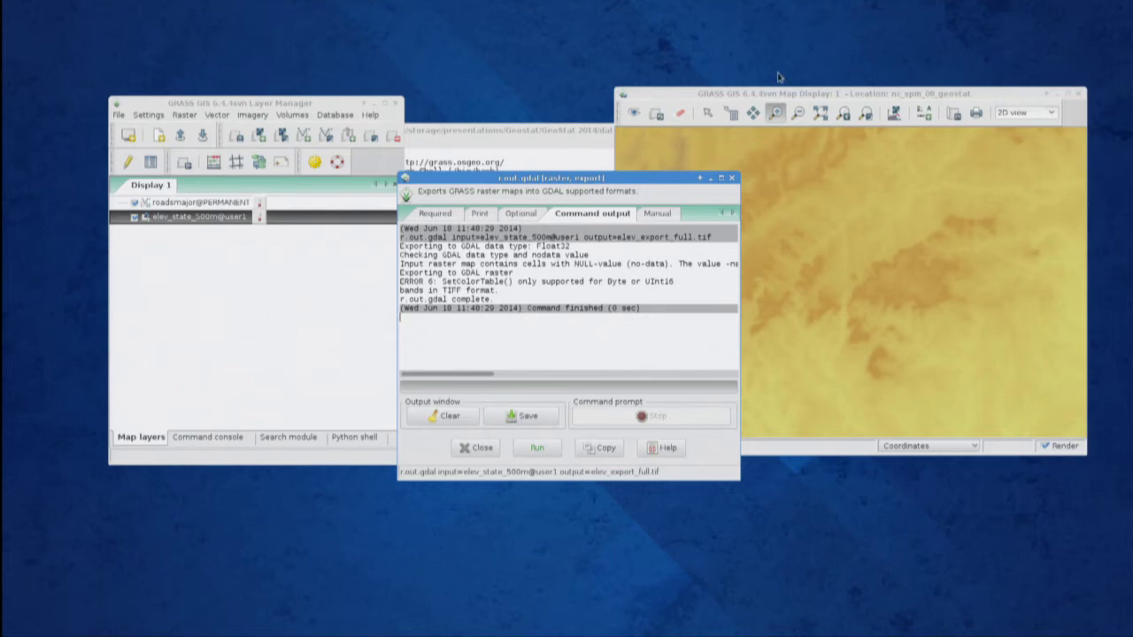
# Step: Set the computational region from the current extent of the map display
pyautogui.click(872, 95)
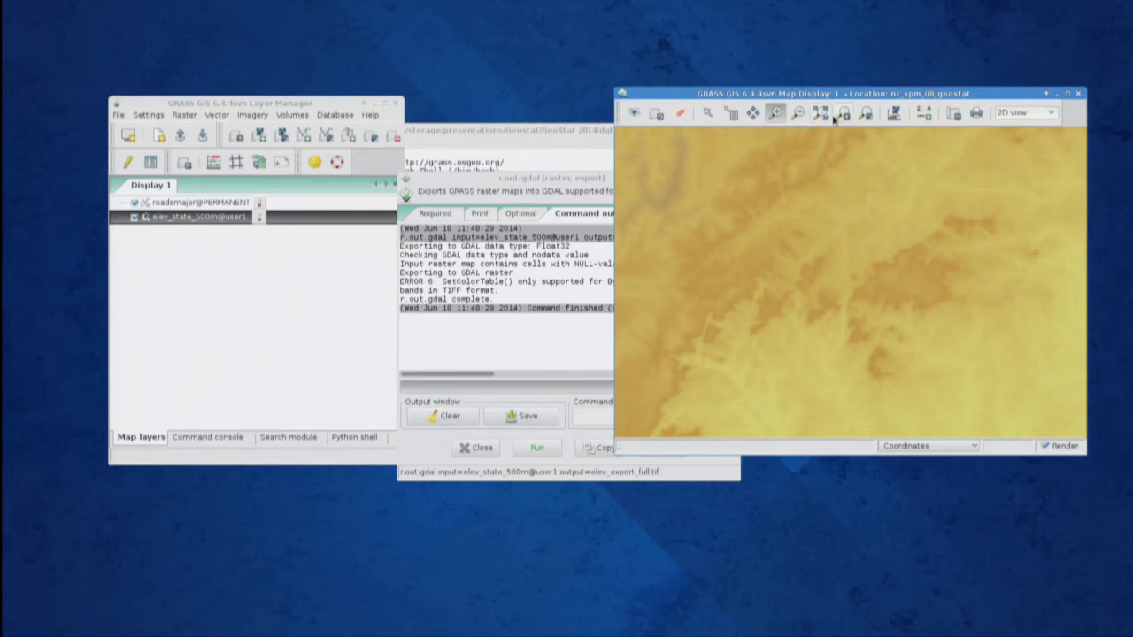
pyautogui.click(867, 119)
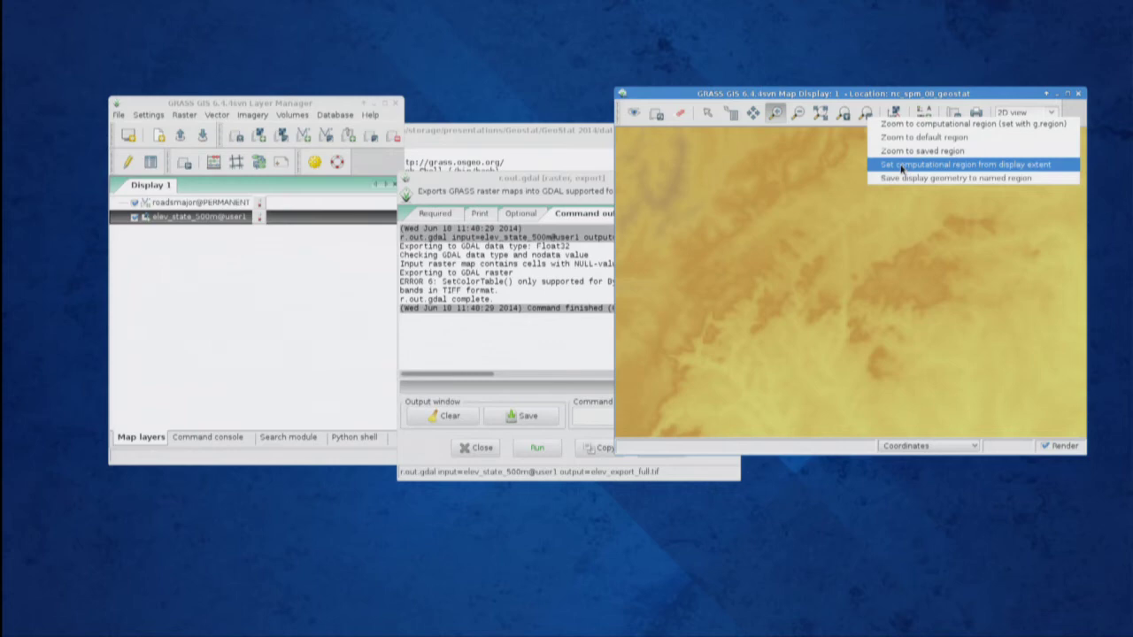
pyautogui.click(903, 166)
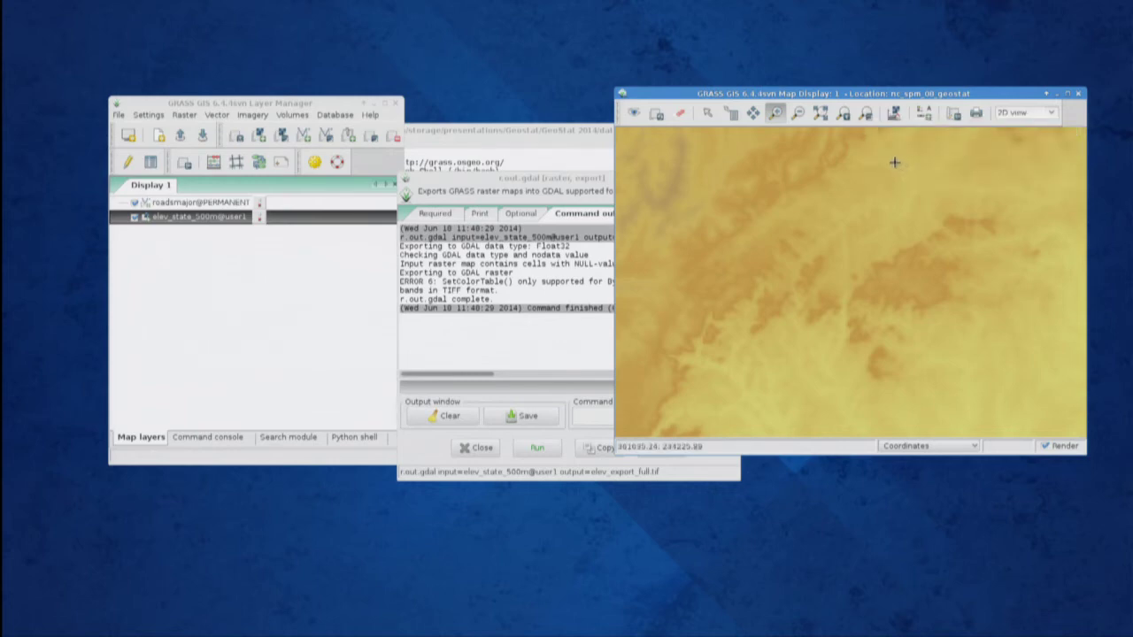
# Step: Rename the output file as elev_export_zoom.tif and export the elevation raster again
pyautogui.hotkey('alt', 'Tab')
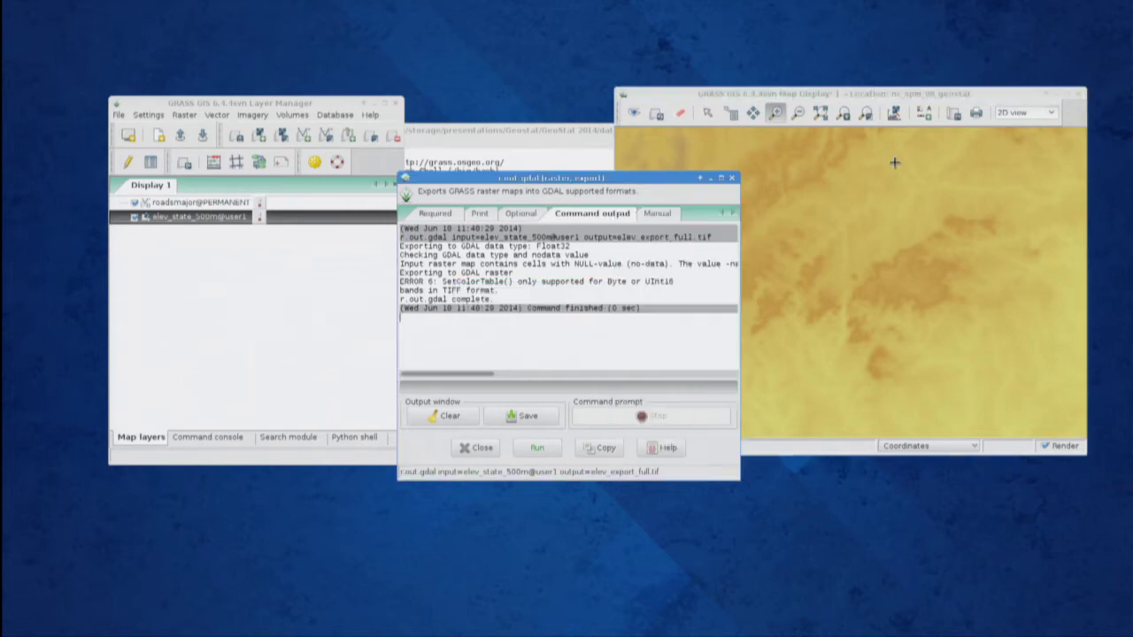
pyautogui.click(438, 214)
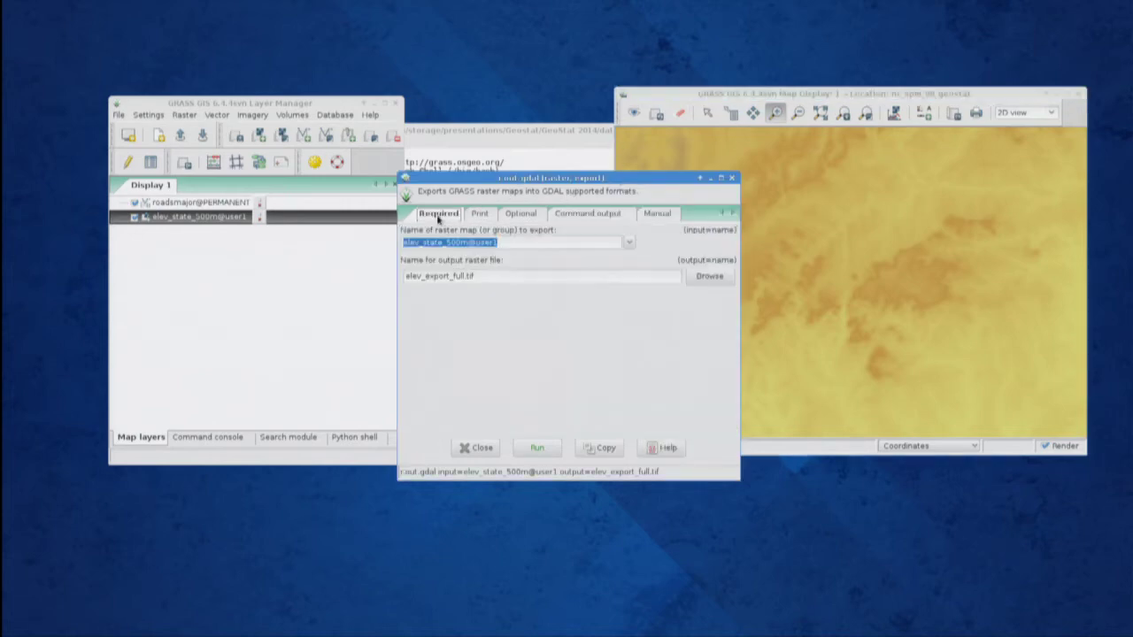
pyautogui.click(463, 276)
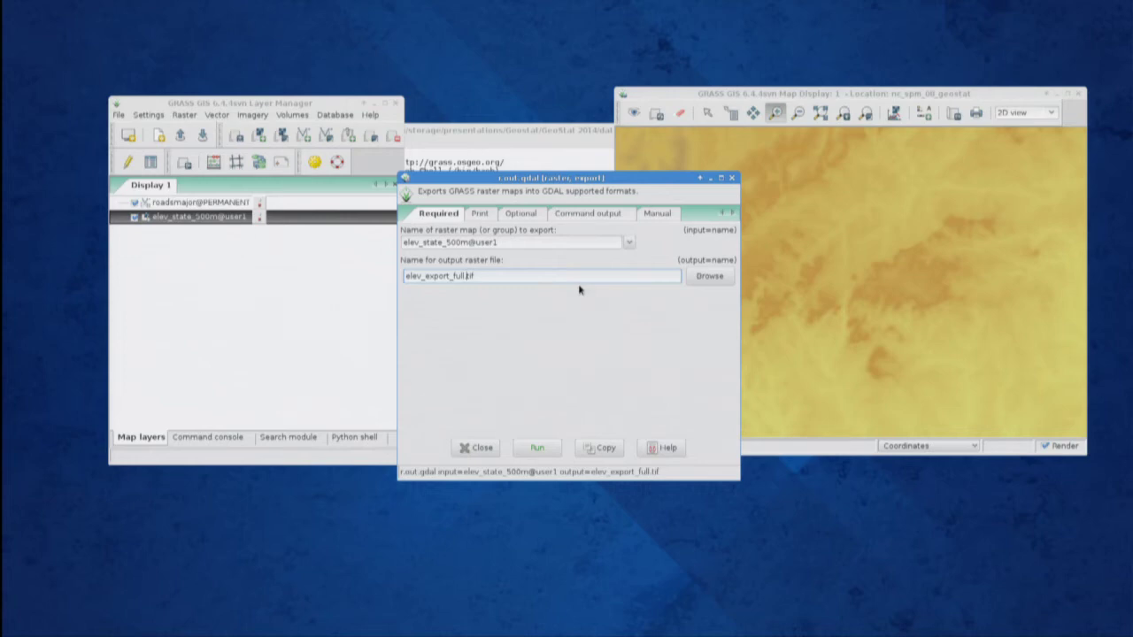
pyautogui.press('BackSpace')
pyautogui.press('BackSpace')
pyautogui.press('BackSpace')
pyautogui.press('BackSpace')
pyautogui.write('zoom')
pyautogui.click(535, 449)
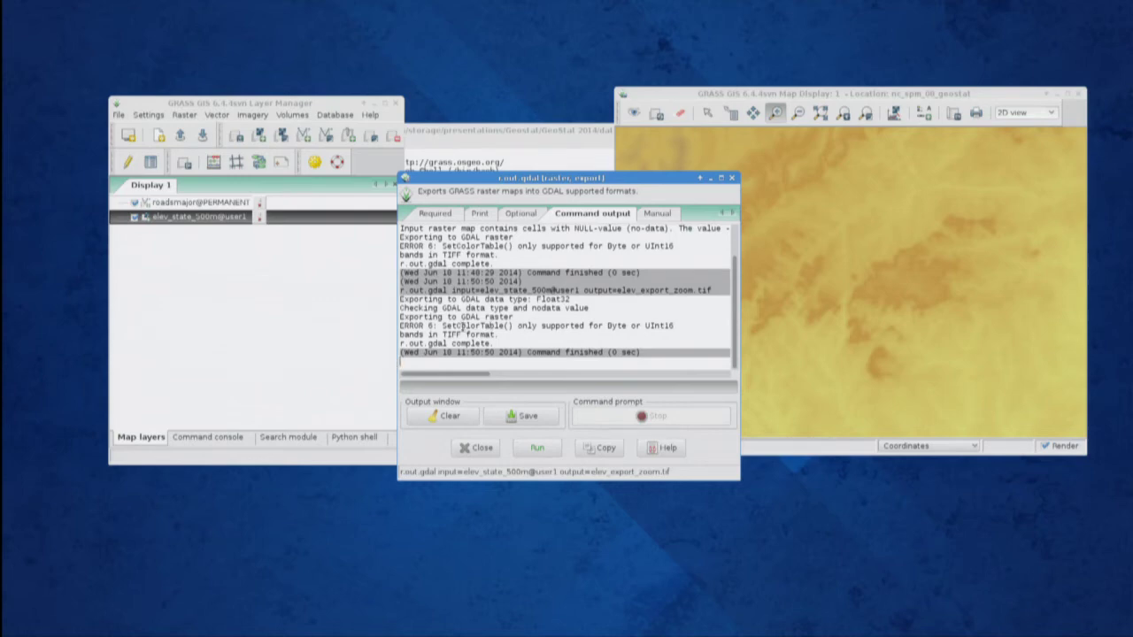
# Step: Switch to the terminal and list the data_general folder in a new session with ll -h to compare the exported file sizes
pyautogui.hotkey('alt', 'Tab')
pyautogui.hotkey('alt', 'Tab')
pyautogui.hotkey('alt', 'Tab')
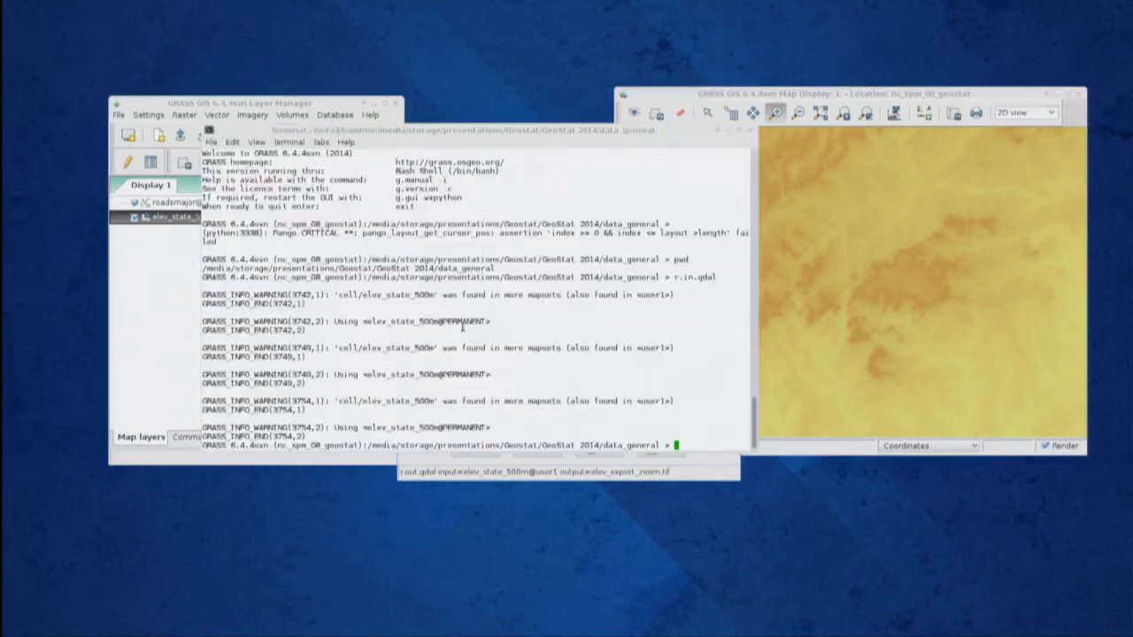
pyautogui.hotkey('ctrl', 'shift', 't')
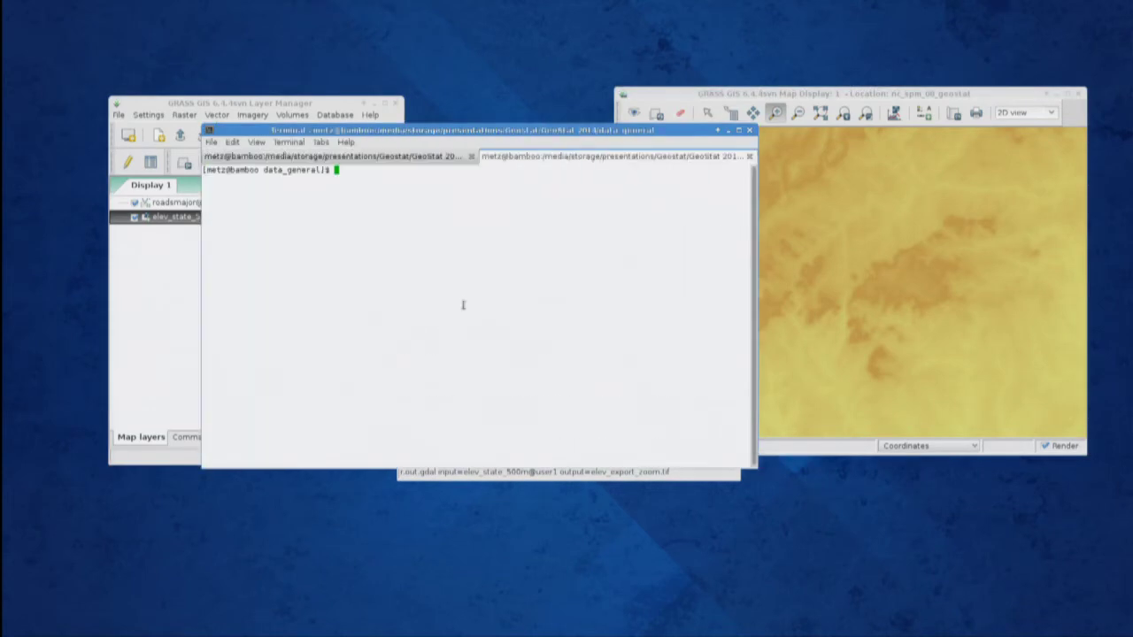
pyautogui.write('ll -h')
pyautogui.press('Return')
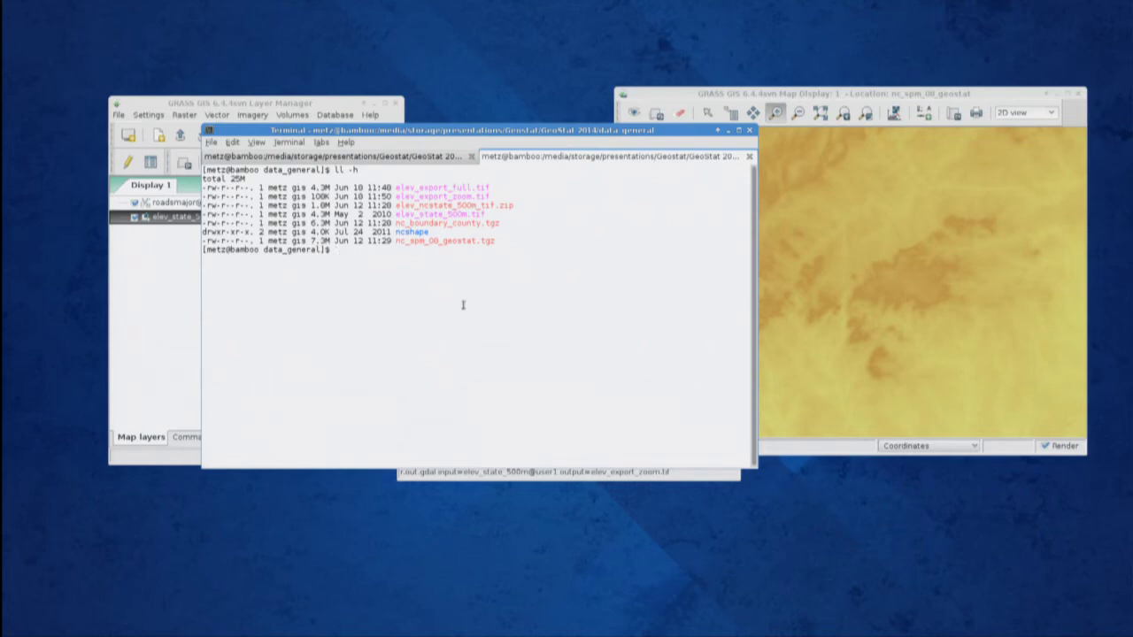
# Step: Return to the raster export dialog and examine the folder offered for saving the output file, without choosing a file
pyautogui.hotkey('alt', 'Tab')
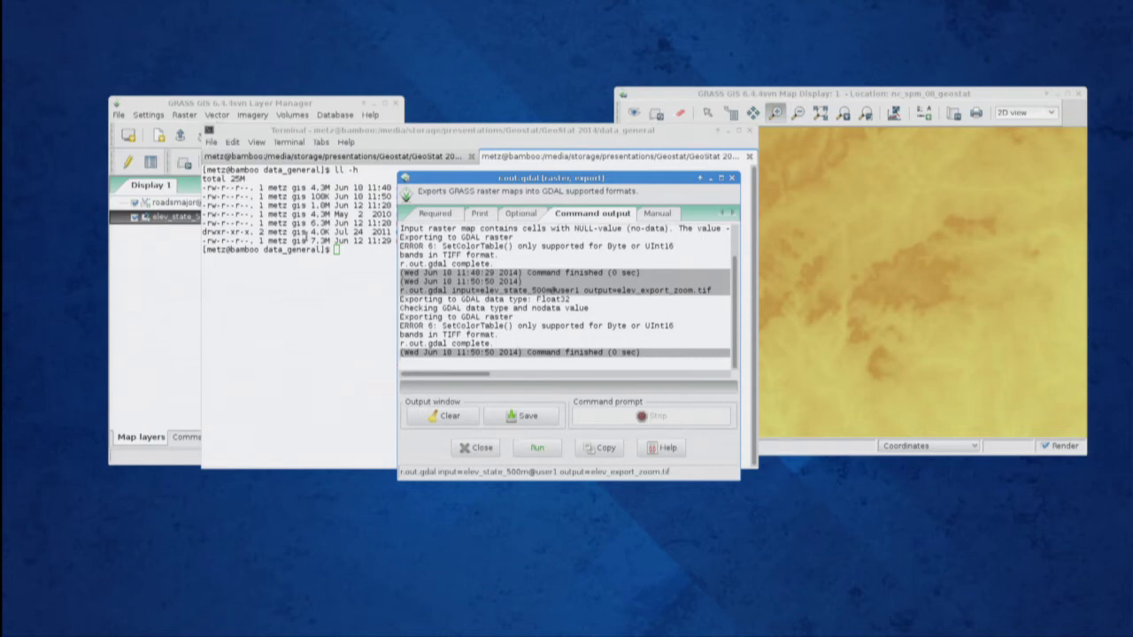
pyautogui.click(430, 218)
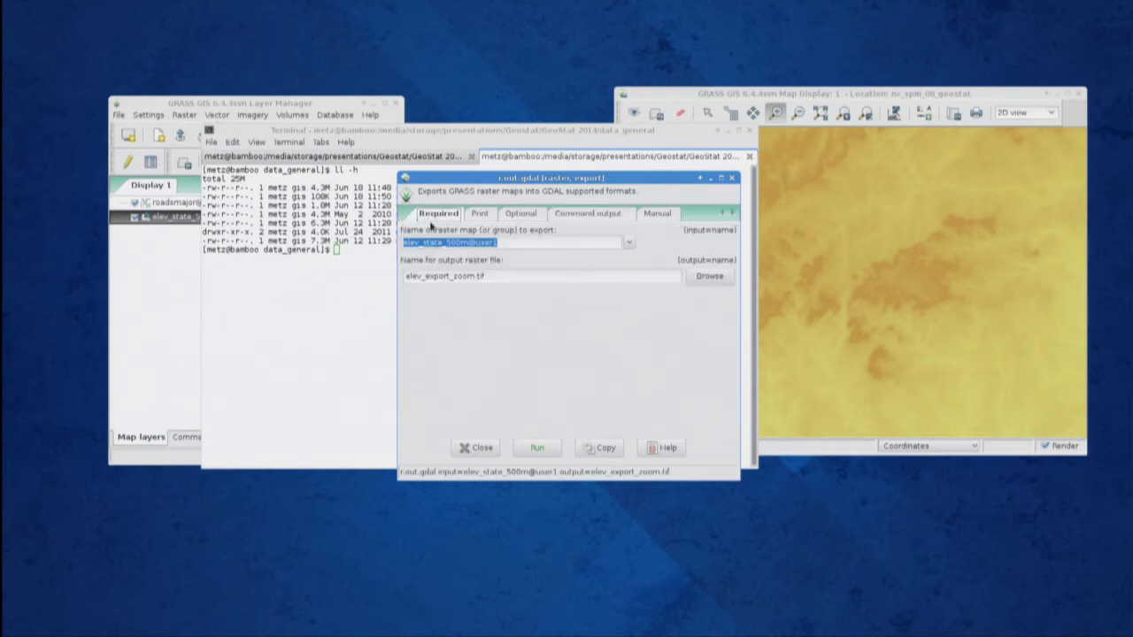
pyautogui.click(709, 276)
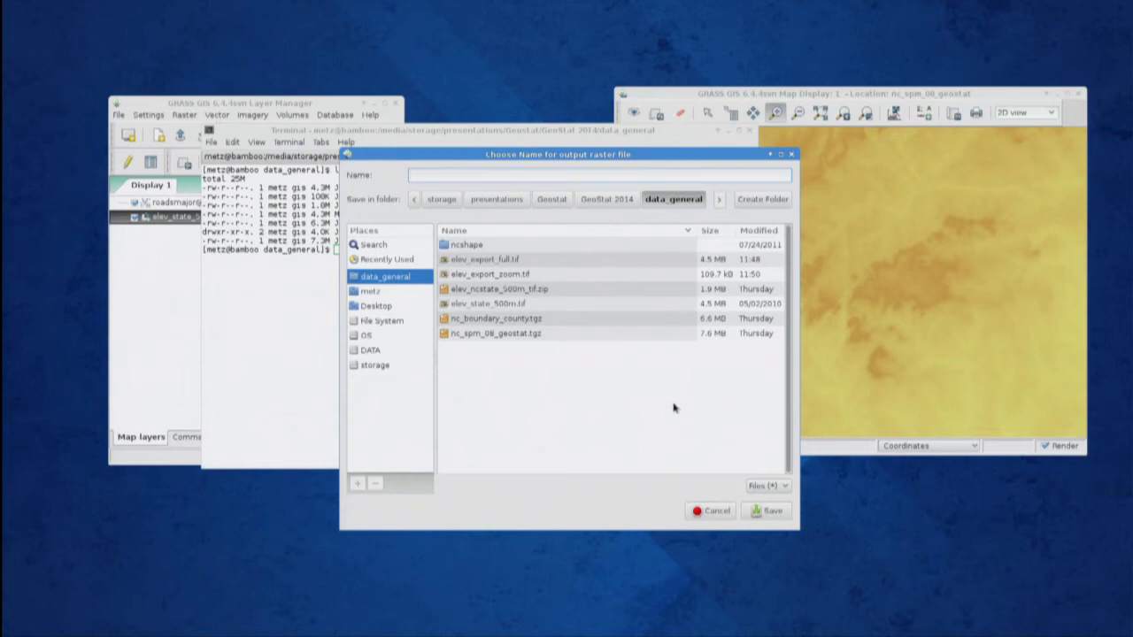
pyautogui.click(708, 513)
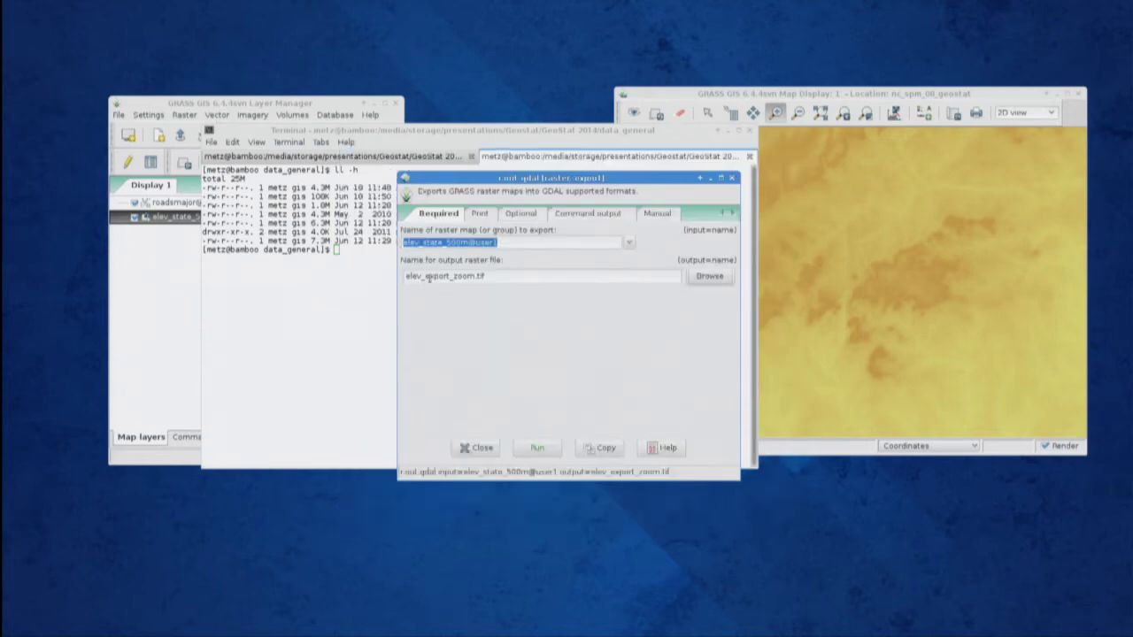
# Step: Examine the output file's save folder again and compare it with the GRASS session's working directory in the terminal
pyautogui.click(714, 277)
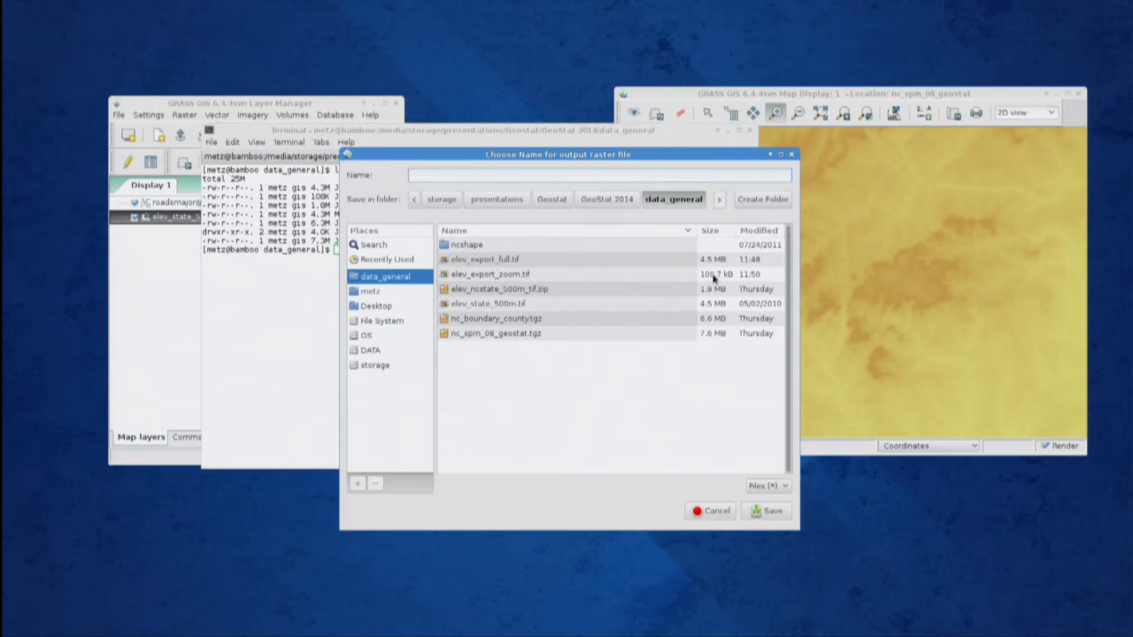
pyautogui.hotkey('alt', 'Tab')
pyautogui.hotkey('alt', 'Tab')
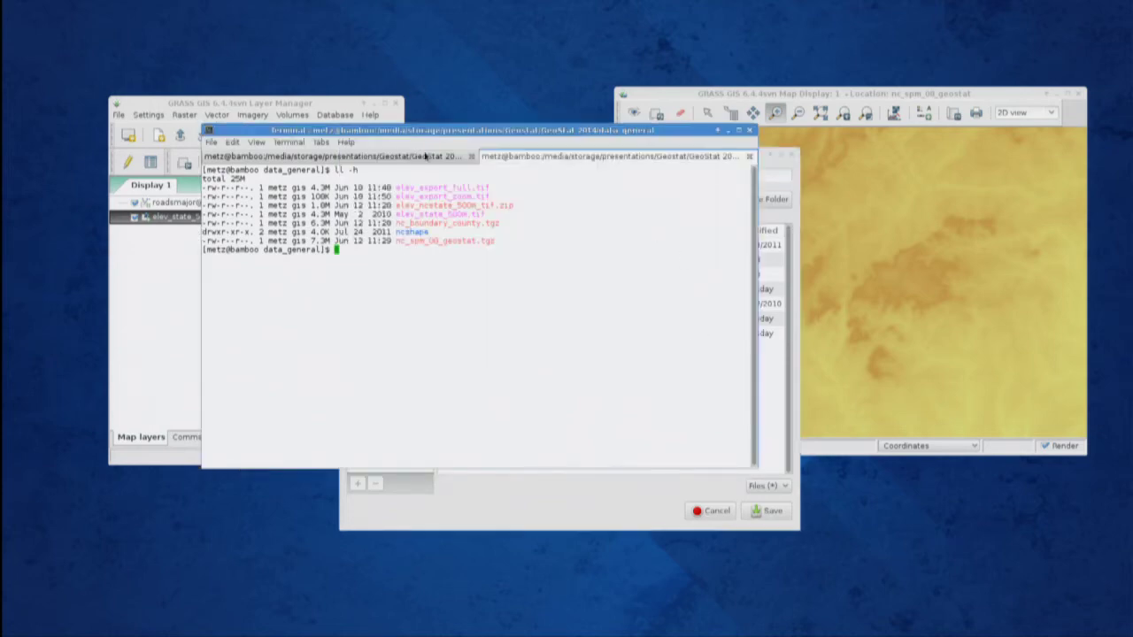
pyautogui.click(425, 156)
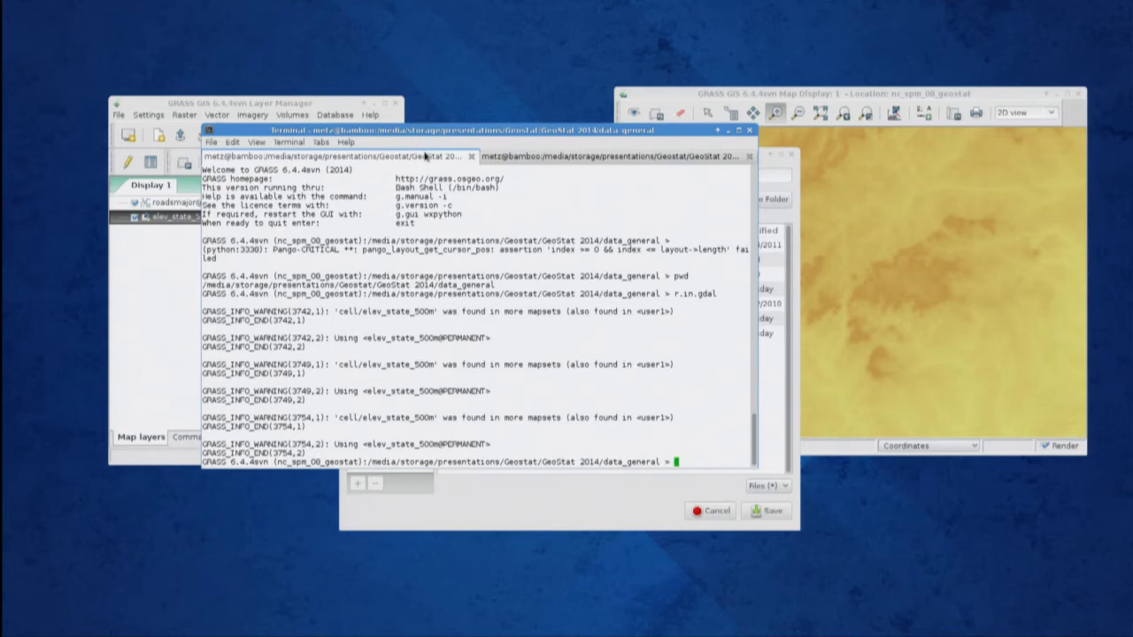
pyautogui.click(425, 155)
pyautogui.write('cd')
pyautogui.press('BackSpace')
pyautogui.press('BackSpace')
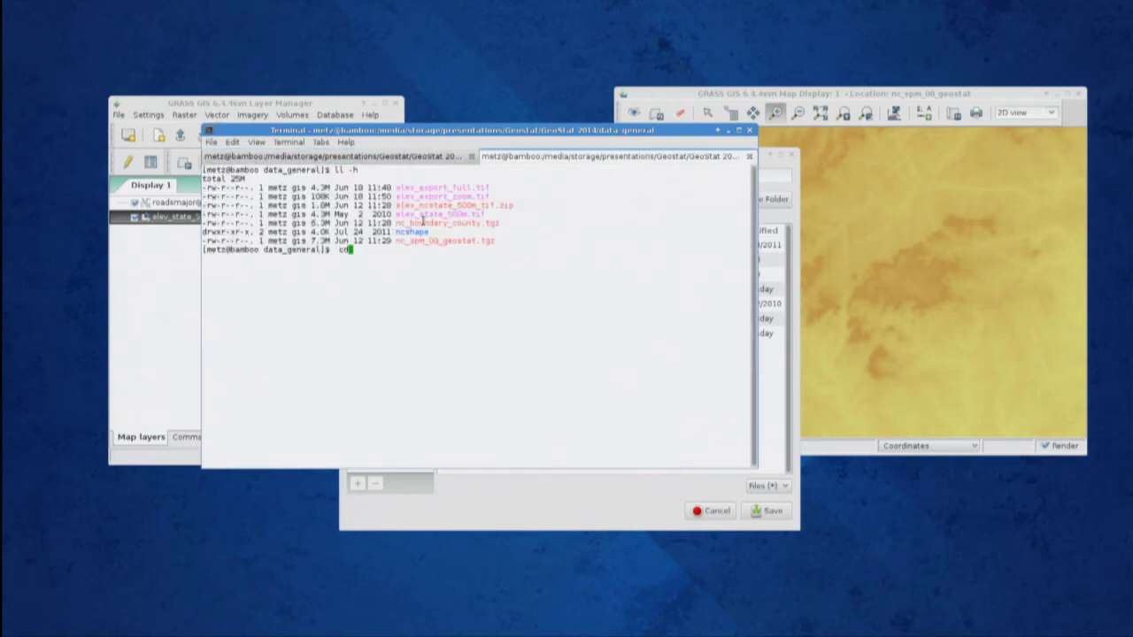
pyautogui.write('cd')
pyautogui.press('BackSpace')
pyautogui.press('BackSpace')
pyautogui.press('BackSpace')
pyautogui.hotkey('alt', 'Tab')
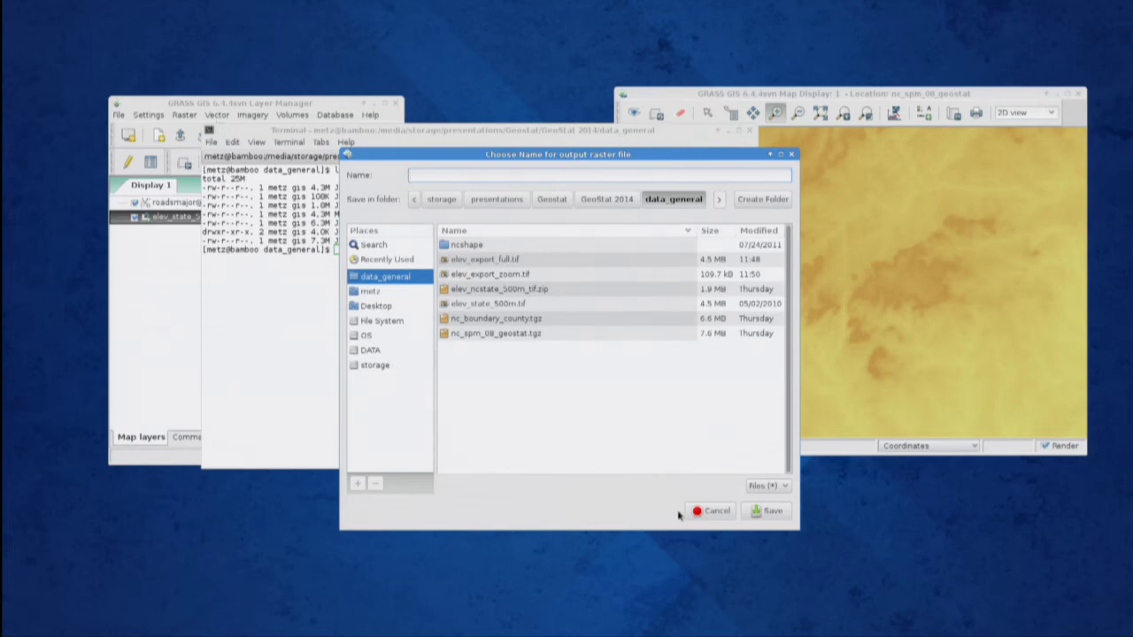
pyautogui.click(705, 513)
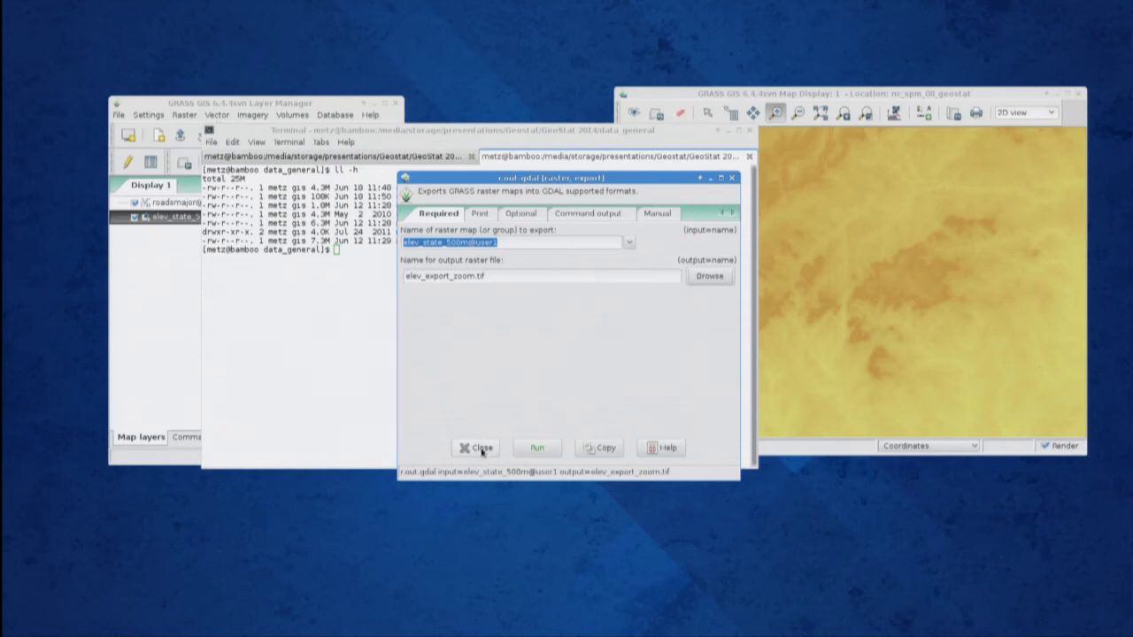